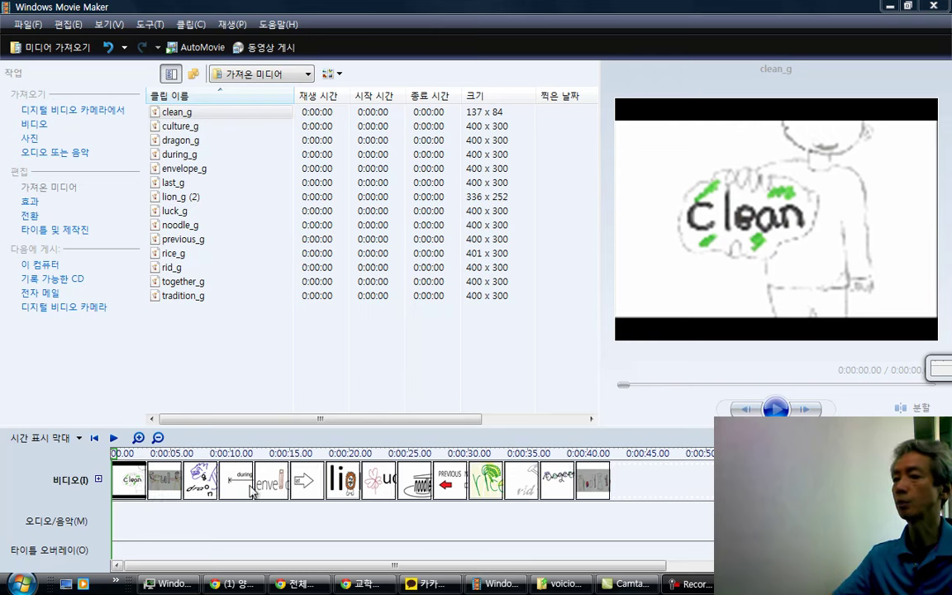
# - Select the word "clean" inside the name of the clean_g clip in the imported media list
pyautogui.click(180, 114)
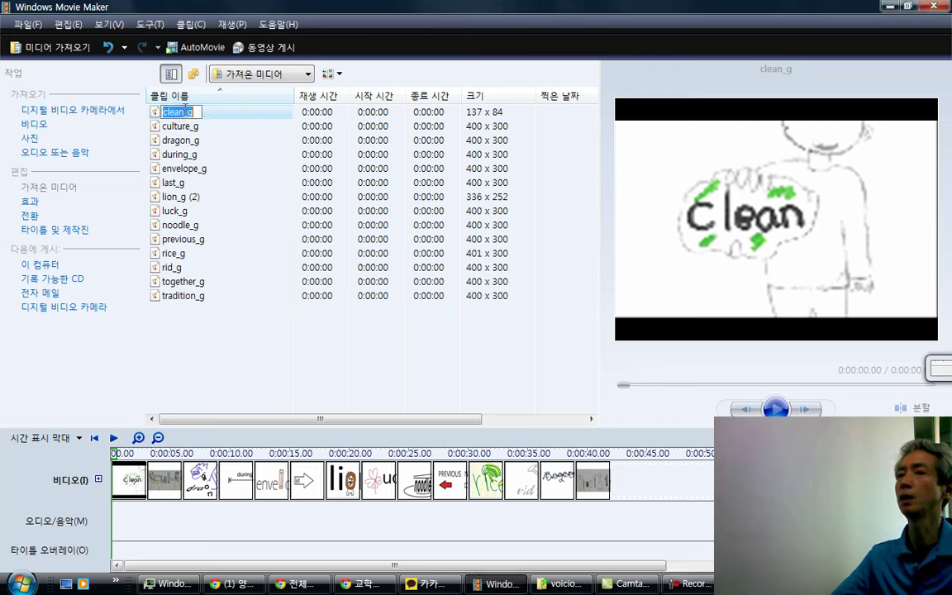
pyautogui.click(185, 110)
pyautogui.doubleClick(185, 111)
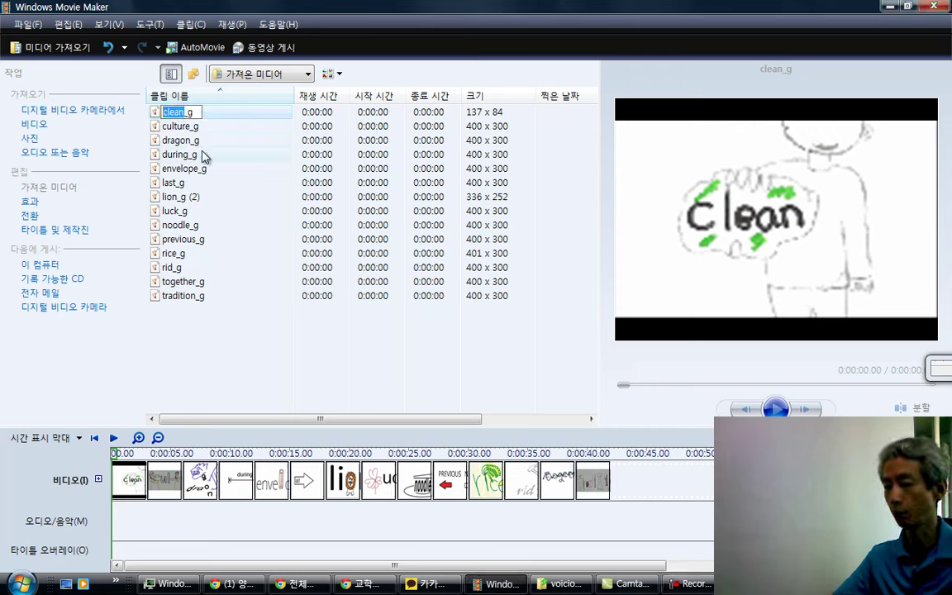
# - Start an audio import, browse to the 4000영단어\voicionary1 folder on drive E, and search it for "clean"
pyautogui.click(54, 152)
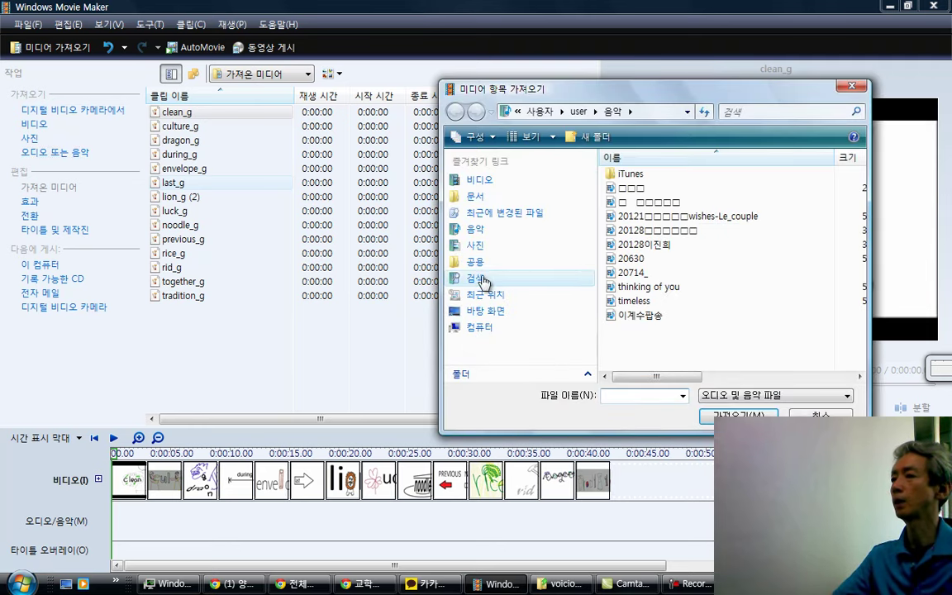
pyautogui.click(479, 330)
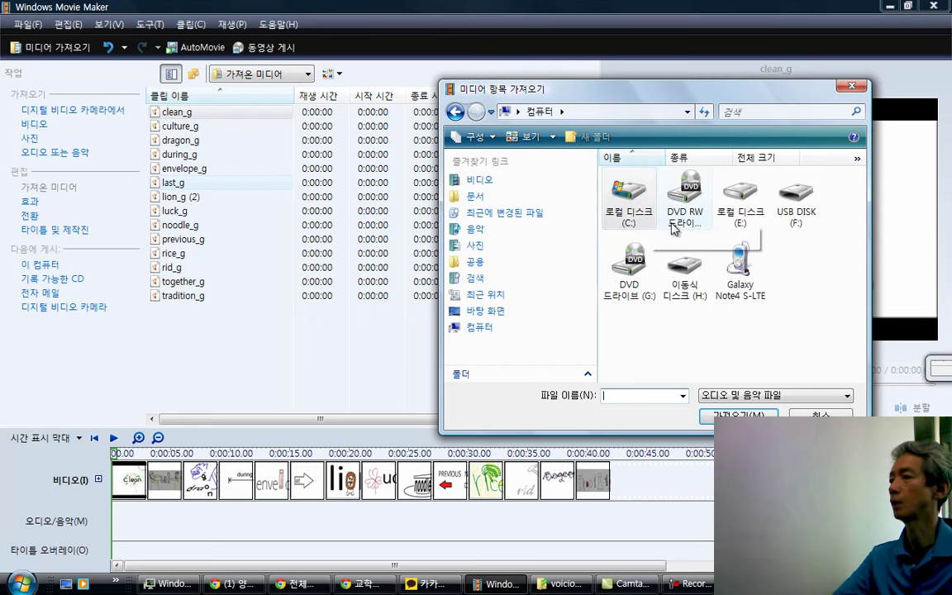
pyautogui.doubleClick(684, 196)
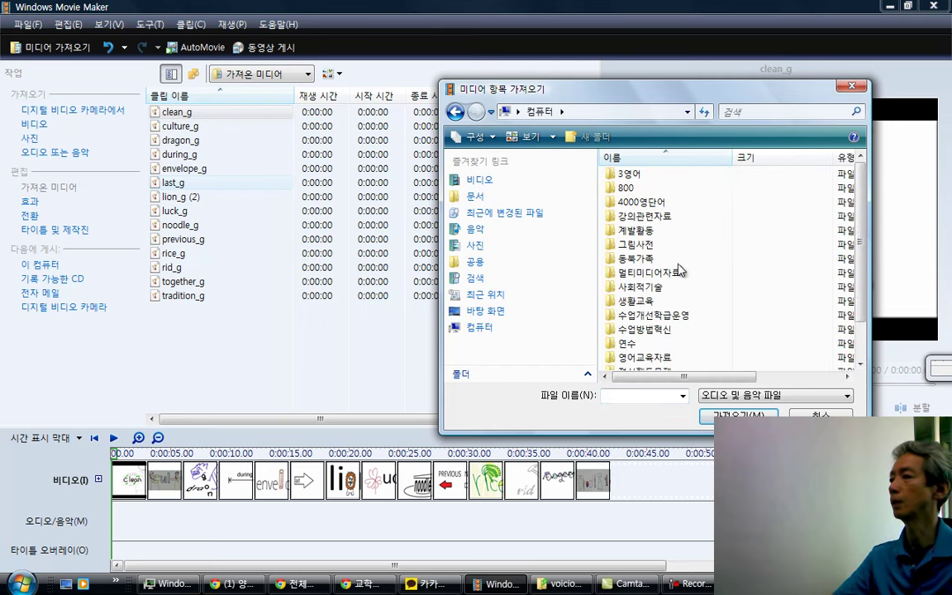
pyautogui.doubleClick(692, 233)
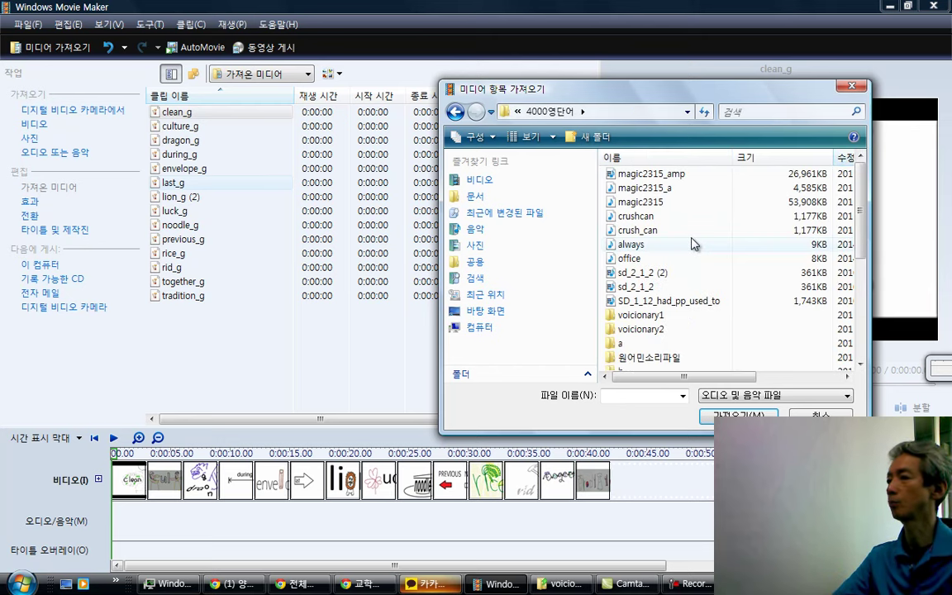
pyautogui.doubleClick(648, 315)
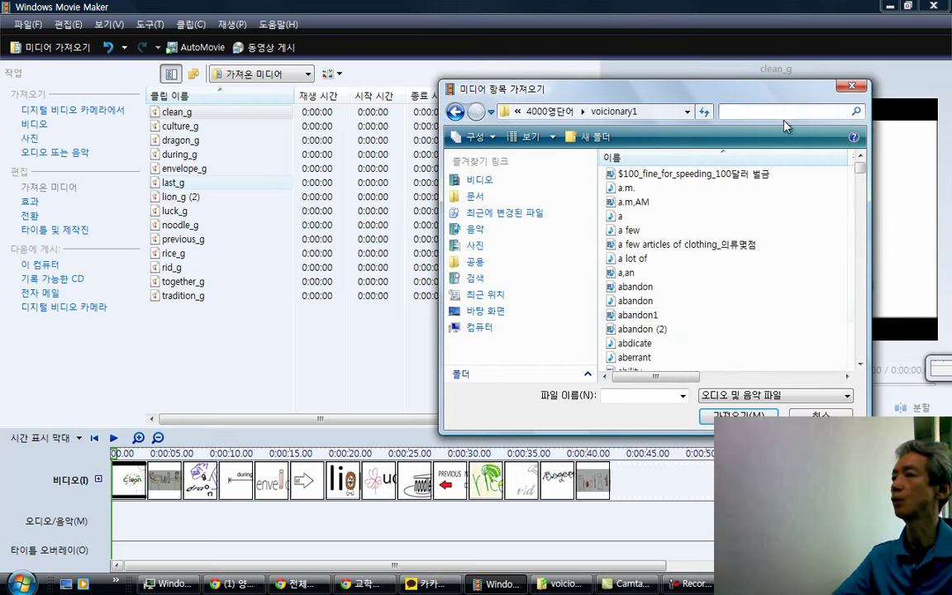
pyautogui.write('clean')
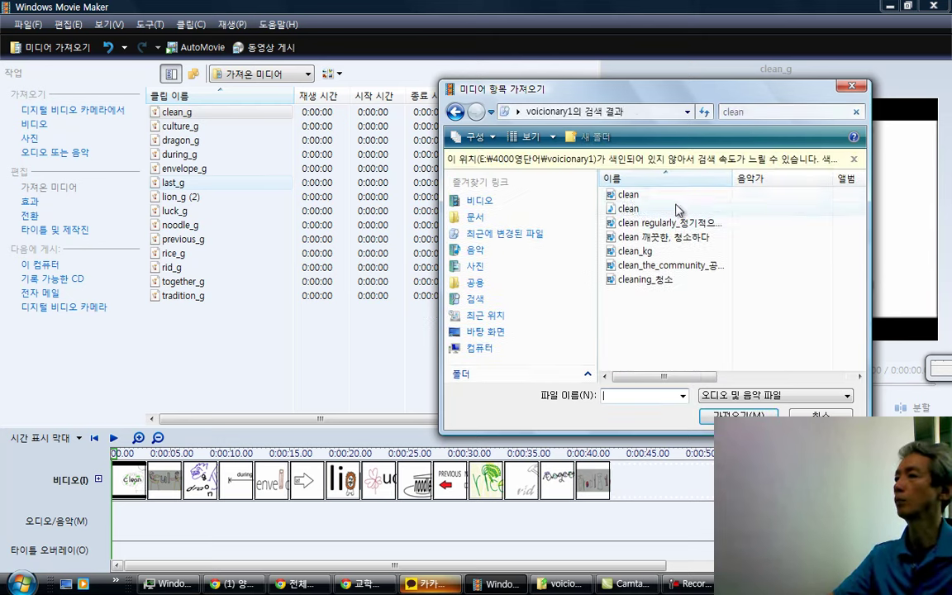
# - Add the voicionary1 folder to the search index to speed up searches
pyautogui.click(702, 166)
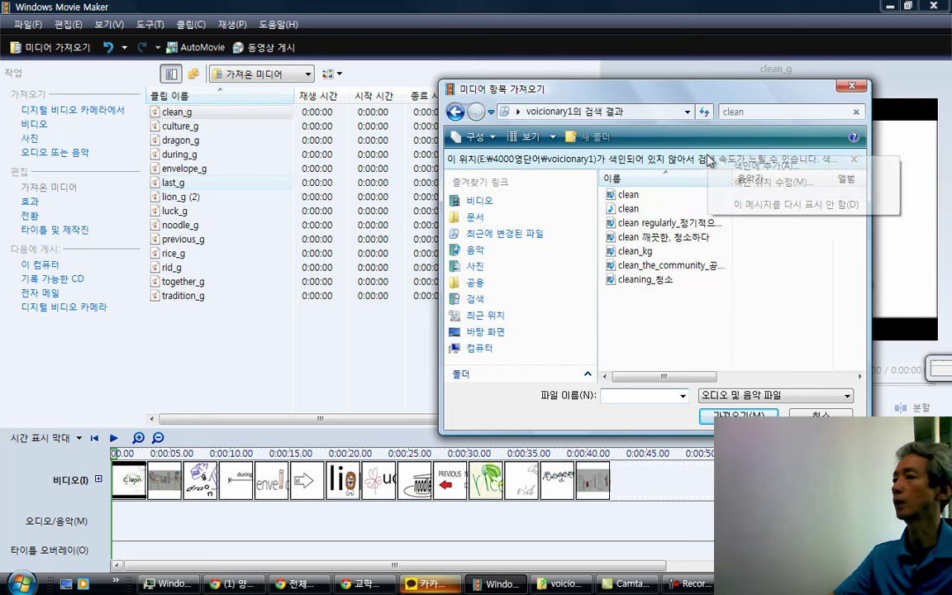
pyautogui.click(765, 163)
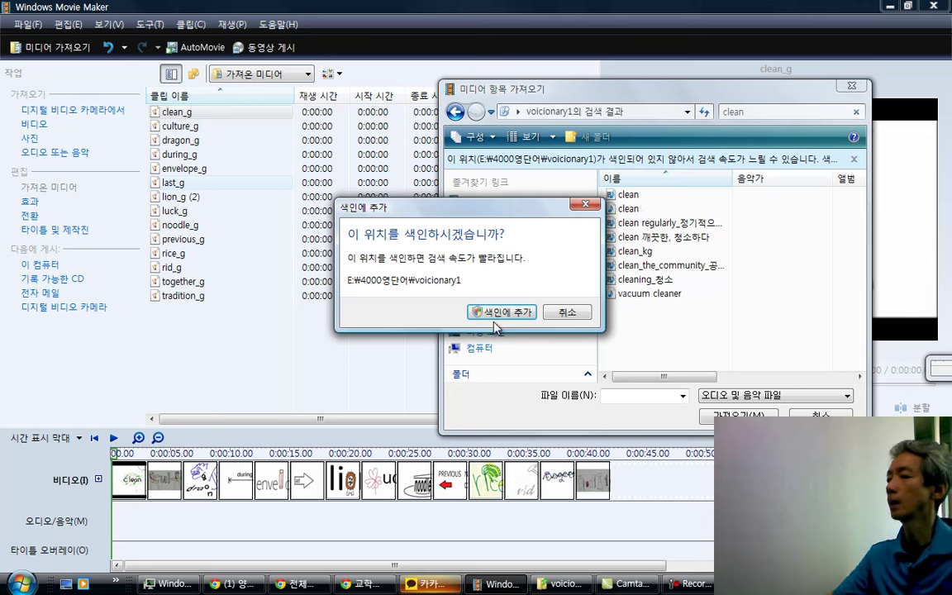
pyautogui.click(499, 312)
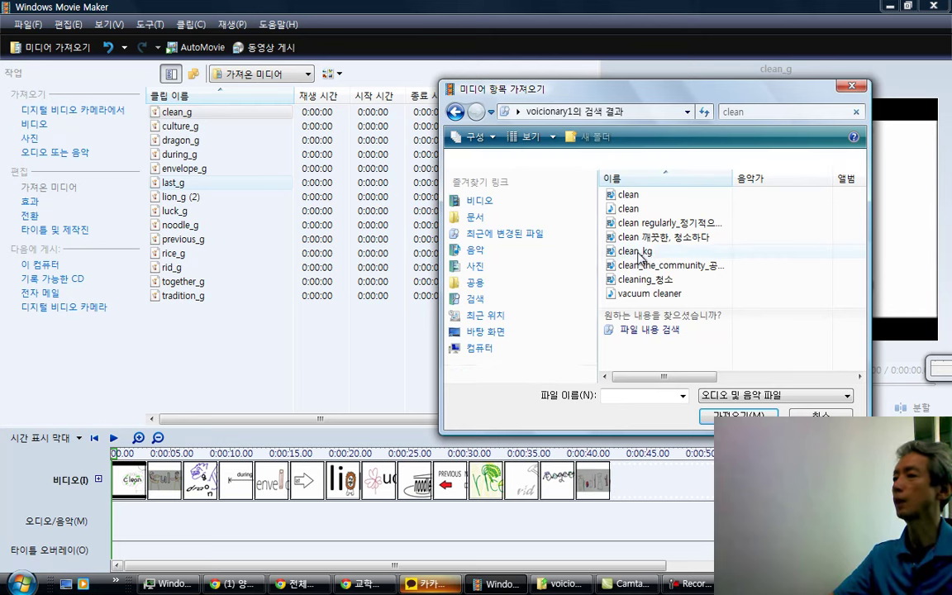
# - Import the clean_kg audio file and place it at the start of the timeline's audio track
pyautogui.moveTo(640, 235)
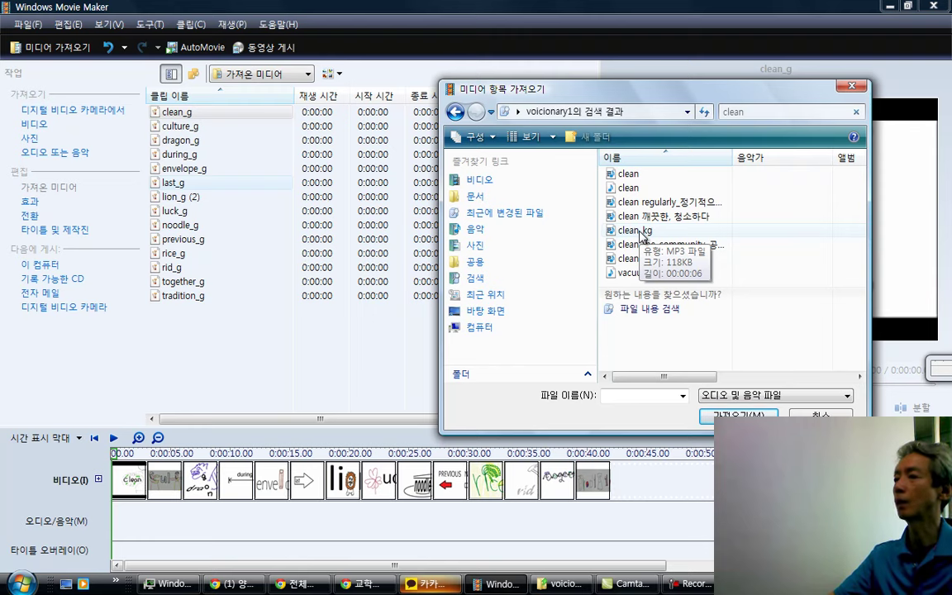
pyautogui.doubleClick(639, 232)
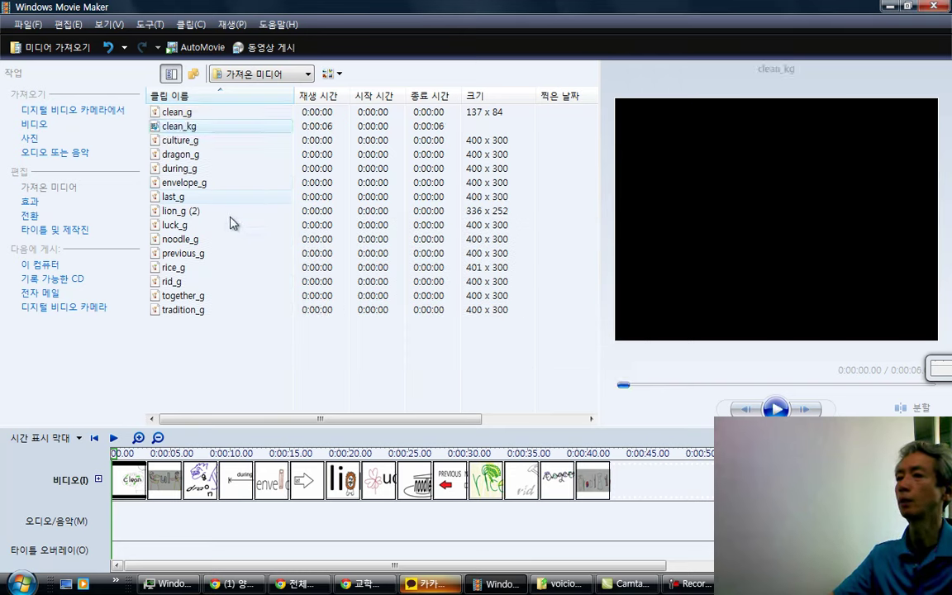
pyautogui.moveTo(183, 124); pyautogui.dragTo(172, 528)
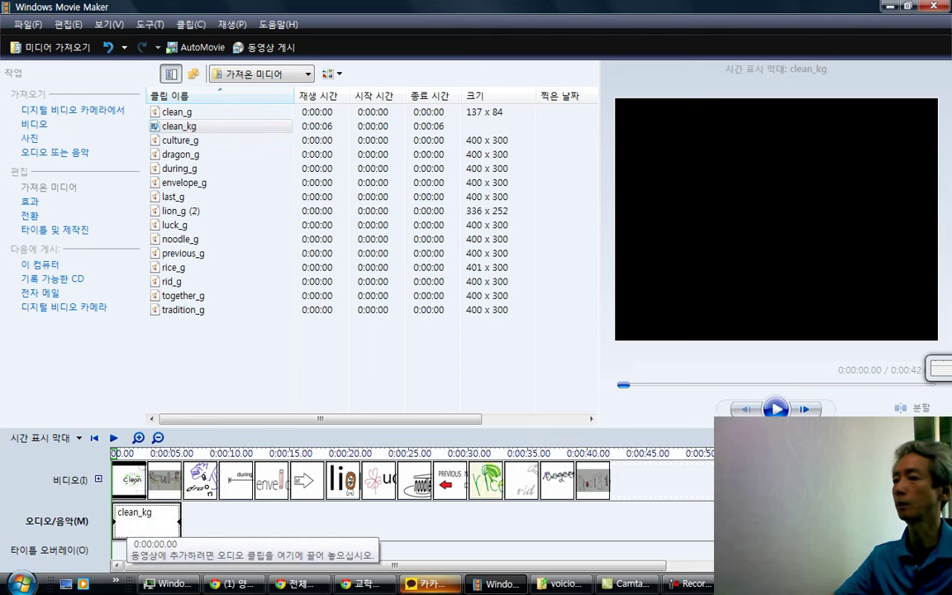
# - Preview the timeline and trim the end of the clean_kg audio clip to a duration of 2 seconds
pyautogui.click(775, 409)
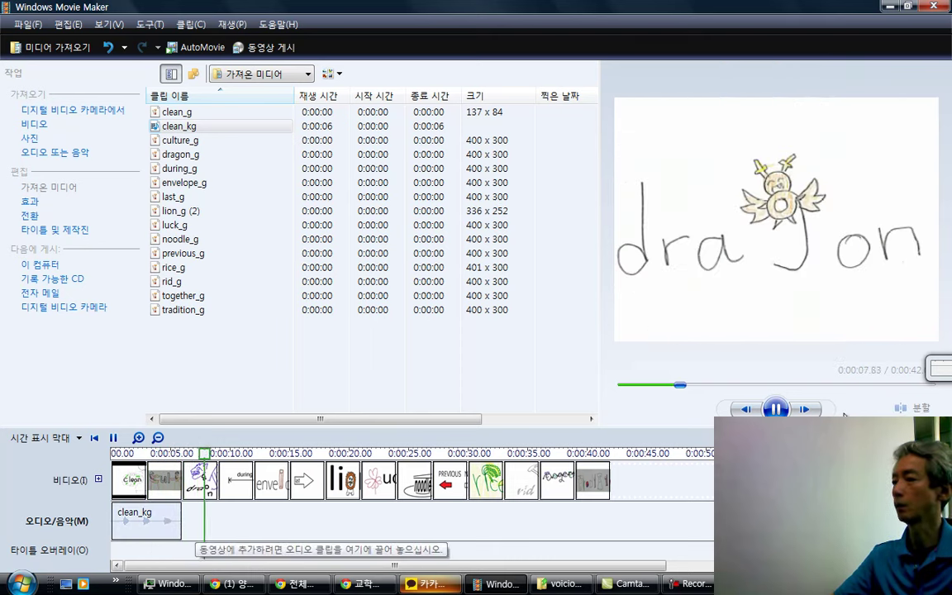
pyautogui.click(775, 408)
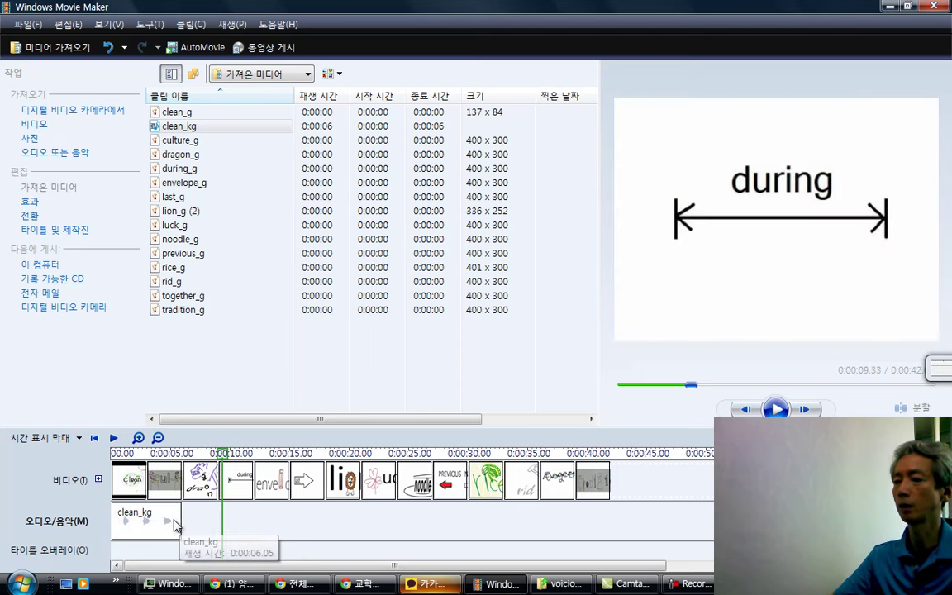
pyautogui.click(174, 524)
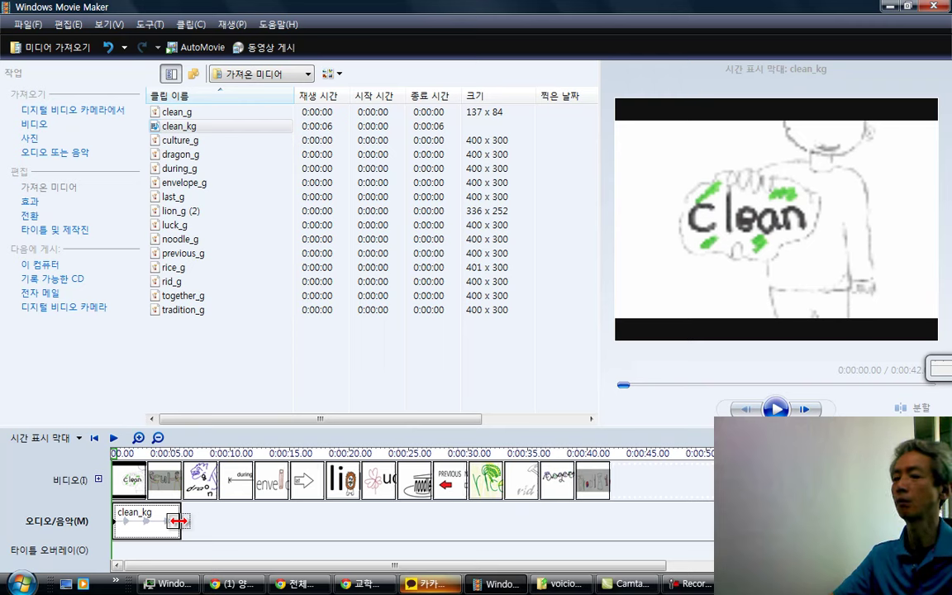
pyautogui.moveTo(177, 520); pyautogui.dragTo(125, 526)
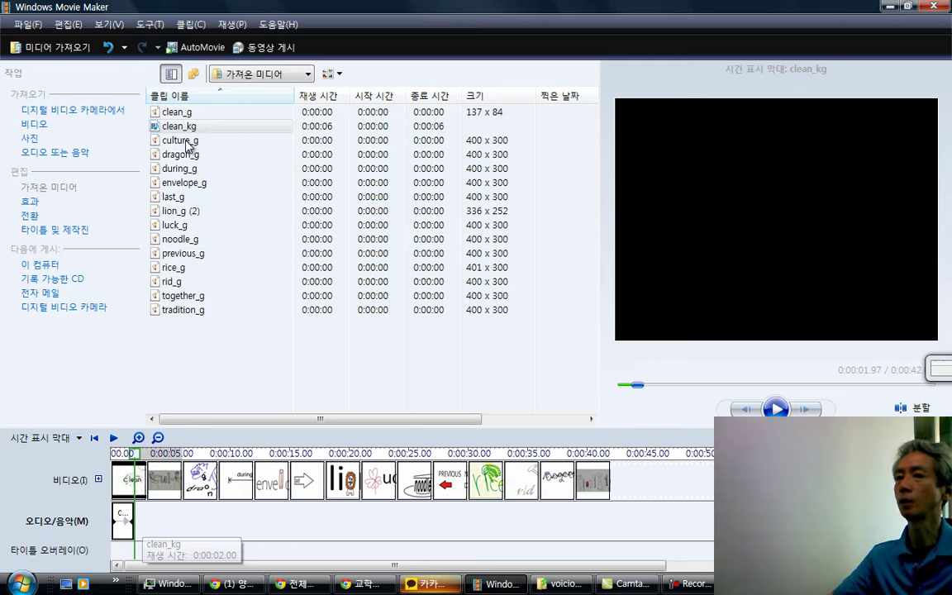
# - Start another audio import and search the voicionary1 folder for "culture", the word in the culture_g clip's name
pyautogui.click(187, 144)
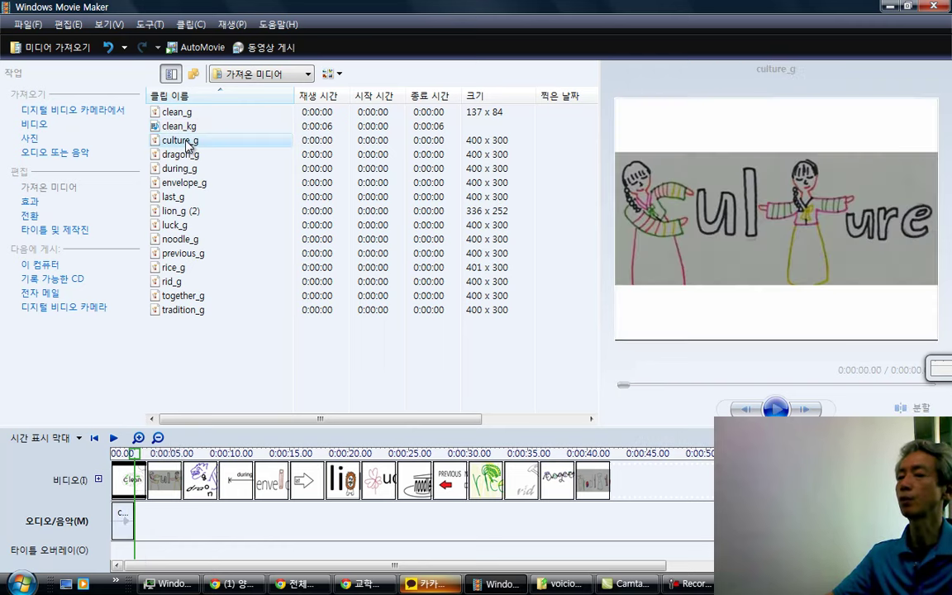
pyautogui.click(188, 141)
pyautogui.click(190, 141)
pyautogui.moveTo(189, 142); pyautogui.dragTo(104, 136)
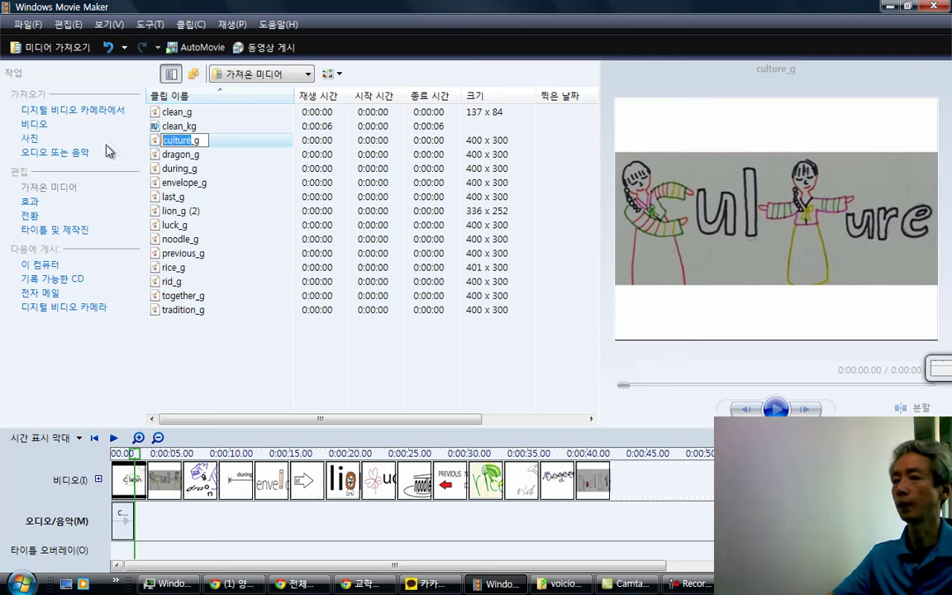
pyautogui.click(65, 155)
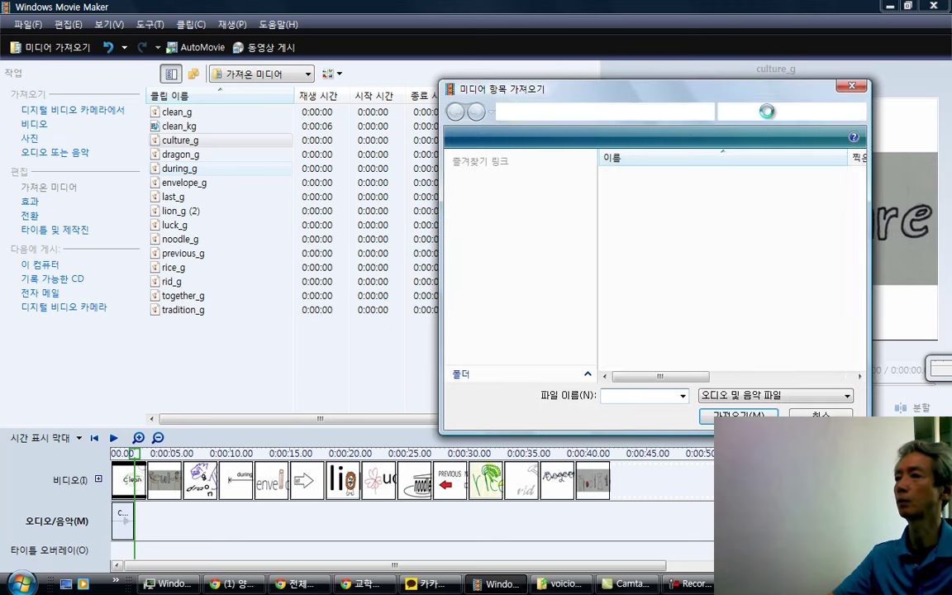
pyautogui.click(743, 112)
pyautogui.write('culture')
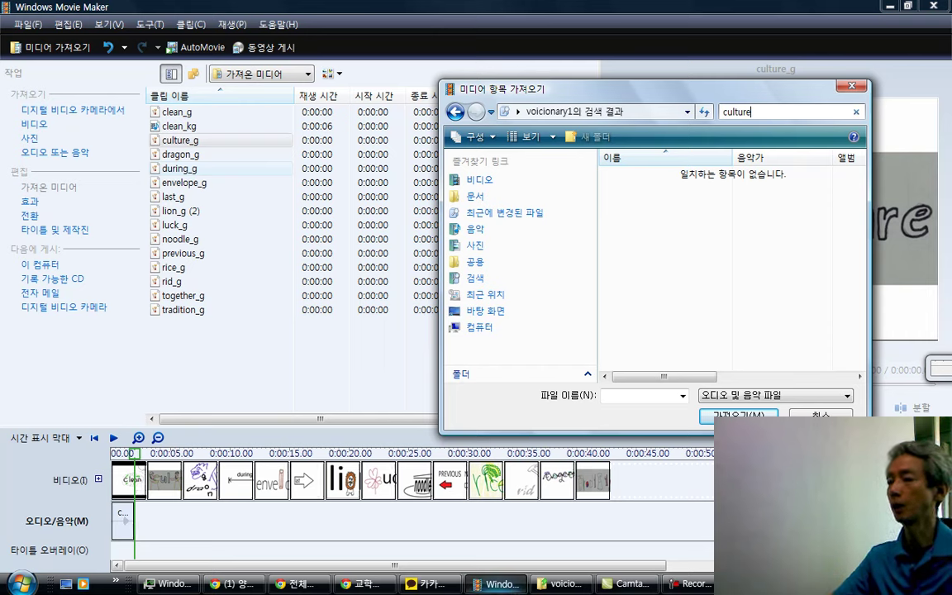
# - Switch to MagicEnglish Plus and enter the word "culture" in the blank document
pyautogui.click(20, 584)
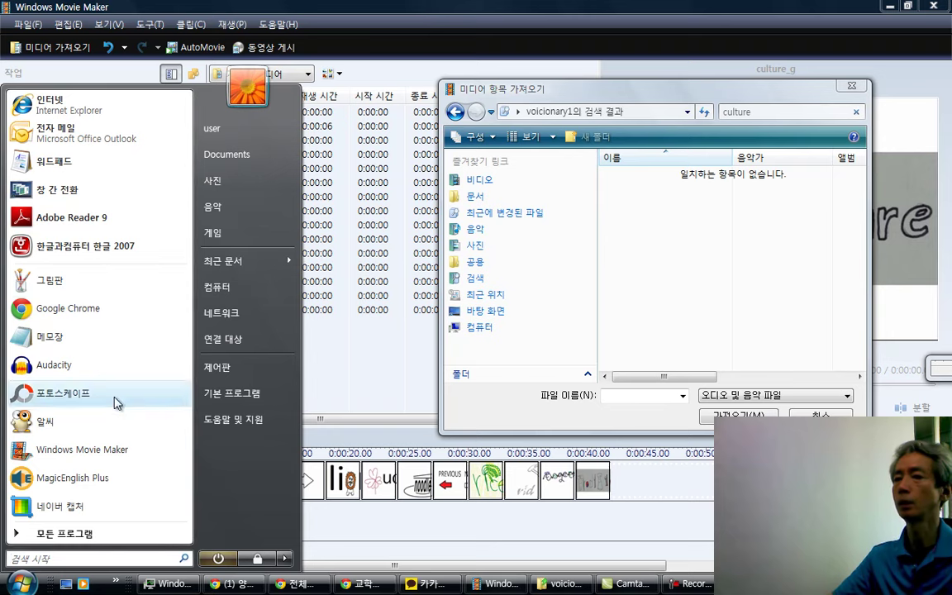
pyautogui.click(113, 486)
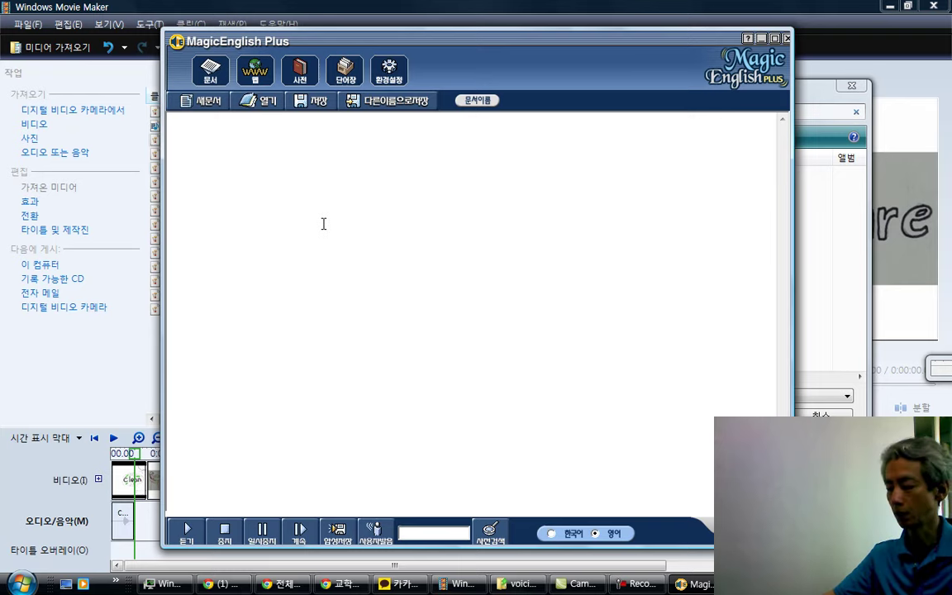
pyautogui.write('culture')
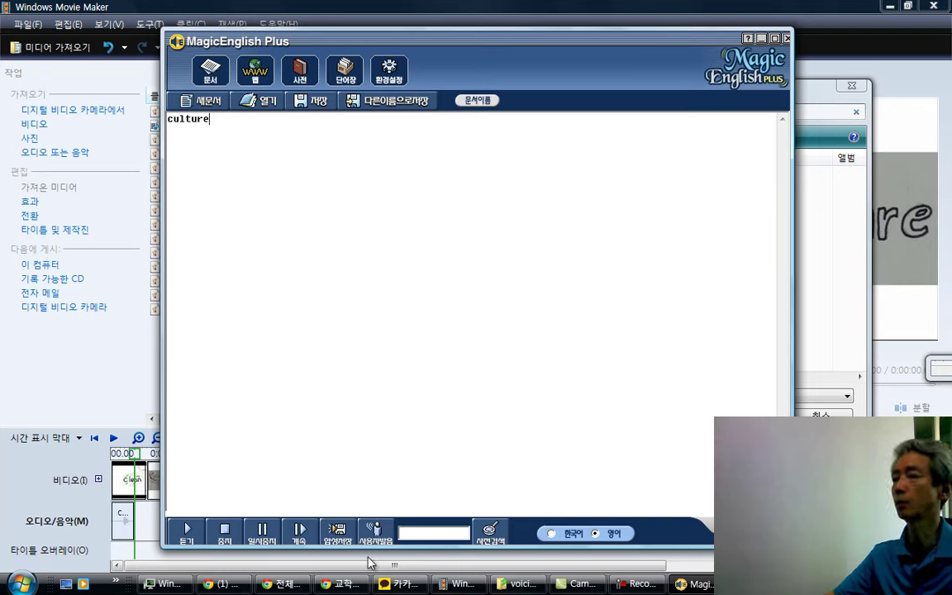
# - Start saving the synthesized speech of "culture" as a Wave file and browse to voicionary1 inside the 4000영단어 folder on drive E
pyautogui.click(339, 536)
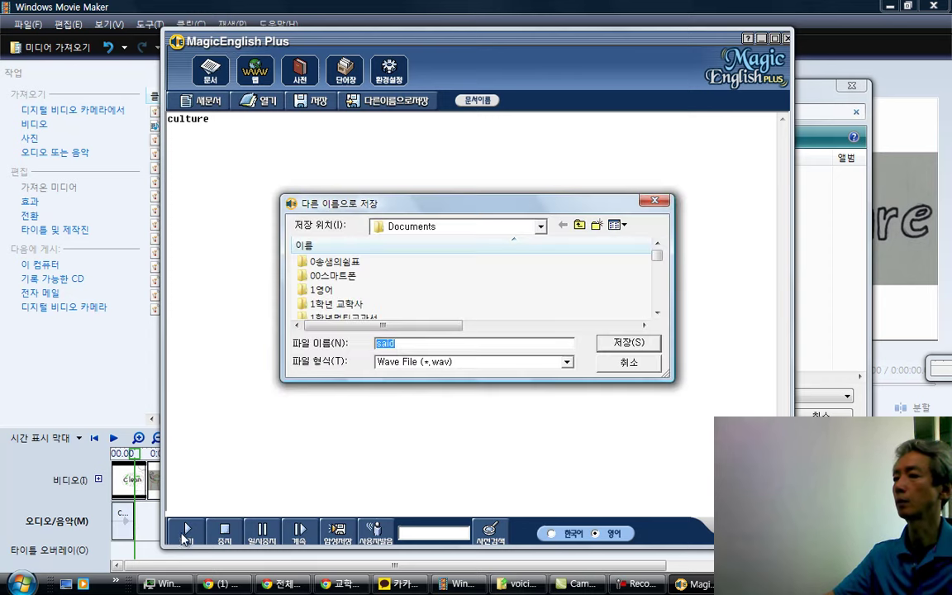
pyautogui.click(428, 227)
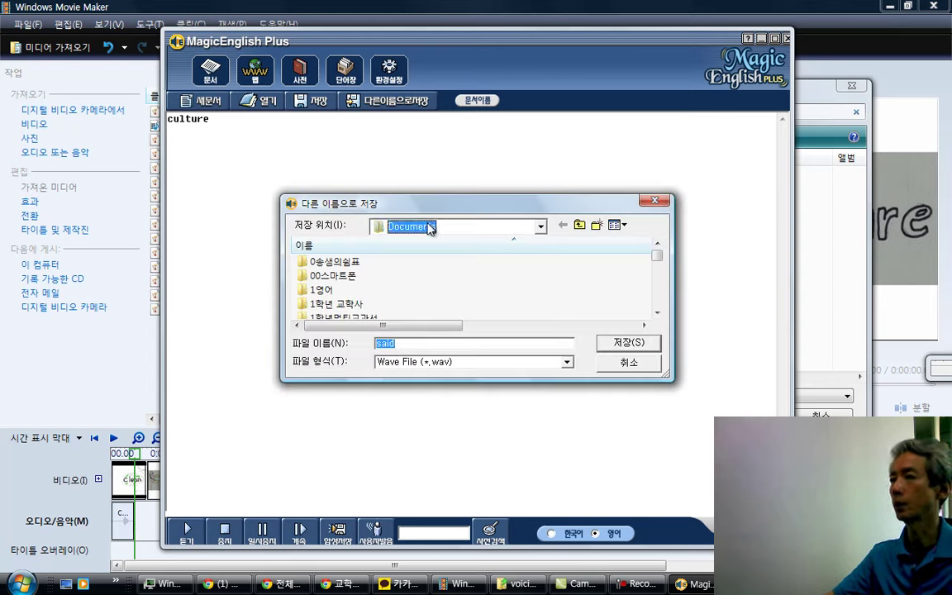
pyautogui.click(438, 230)
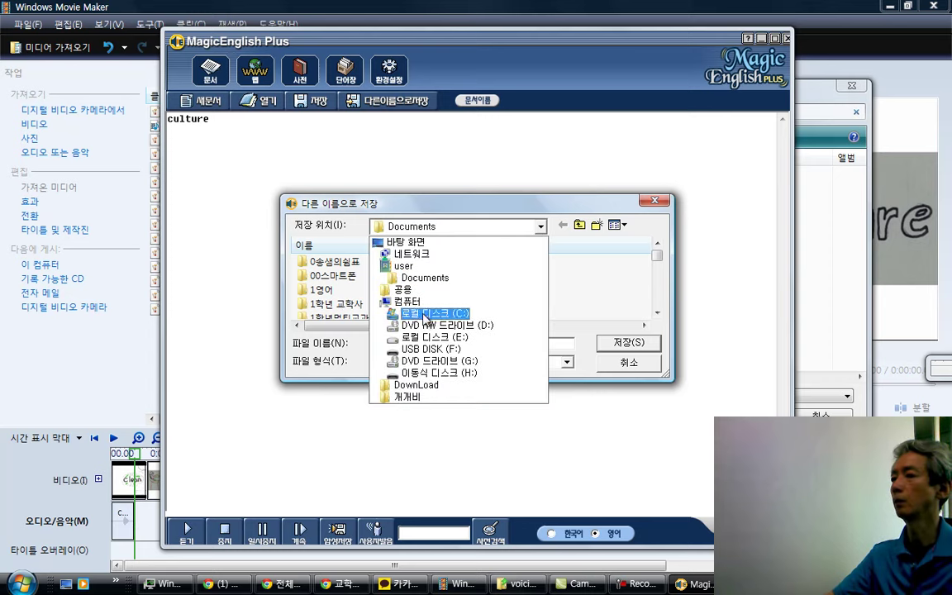
pyautogui.click(438, 338)
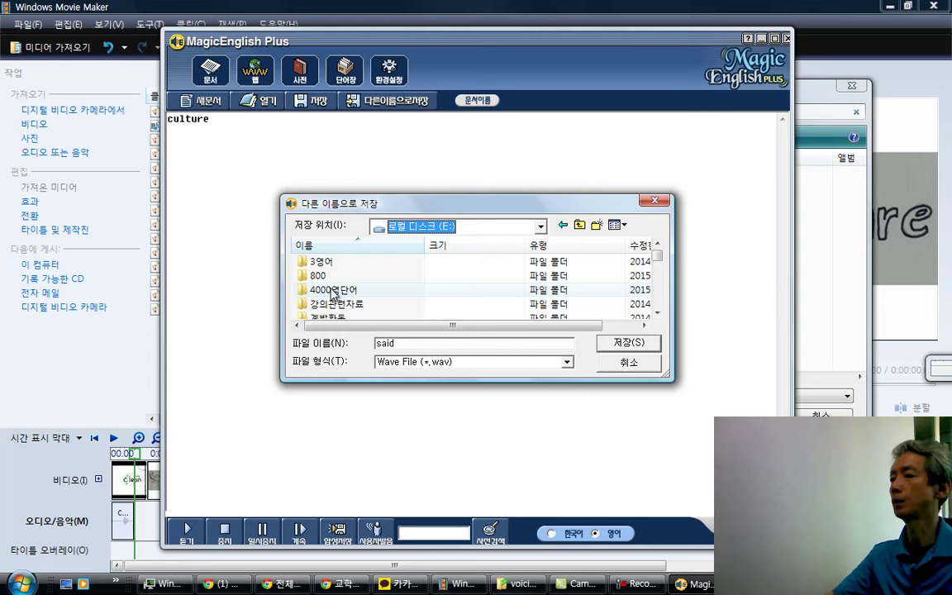
pyautogui.doubleClick(333, 291)
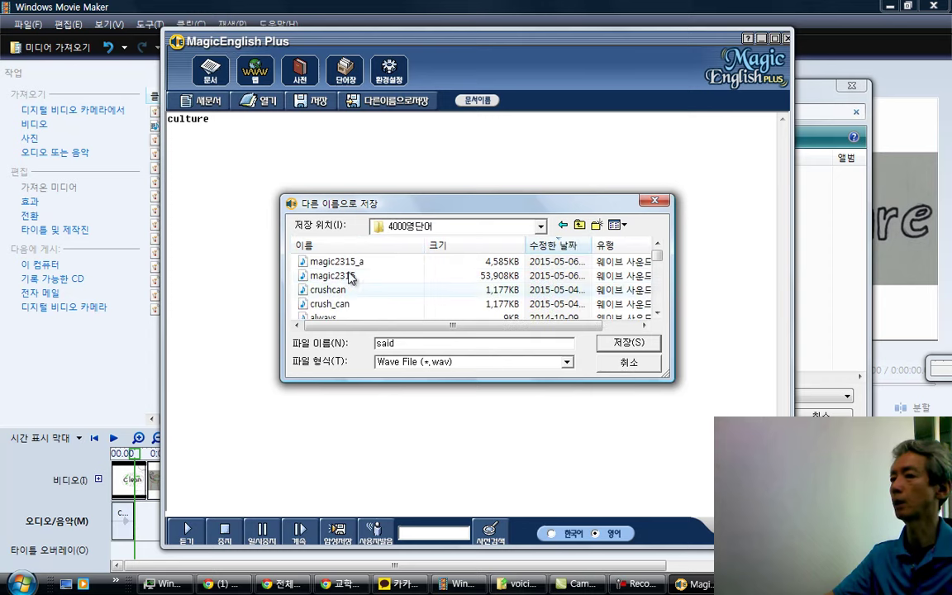
pyautogui.click(388, 246)
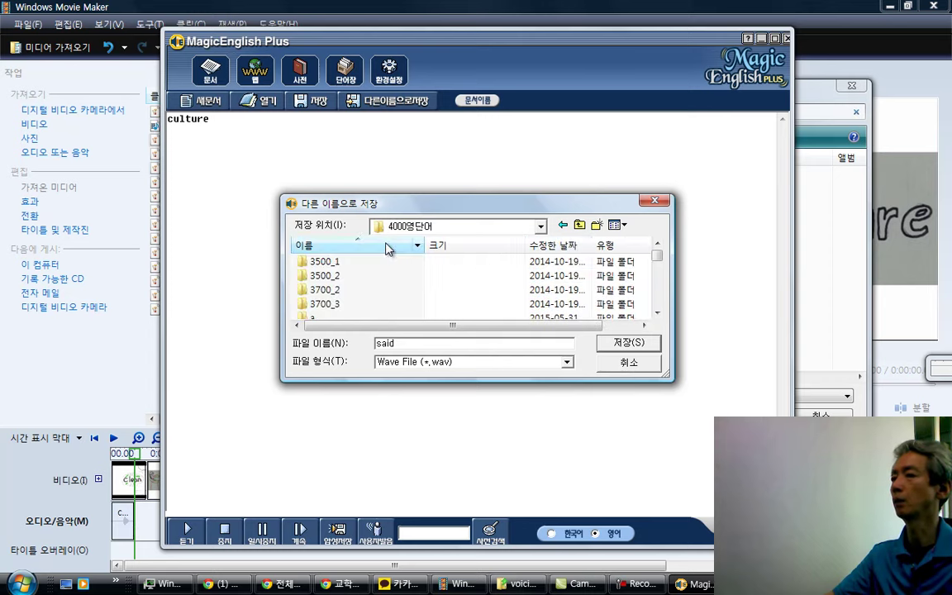
pyautogui.scroll(-5, 660, 304)
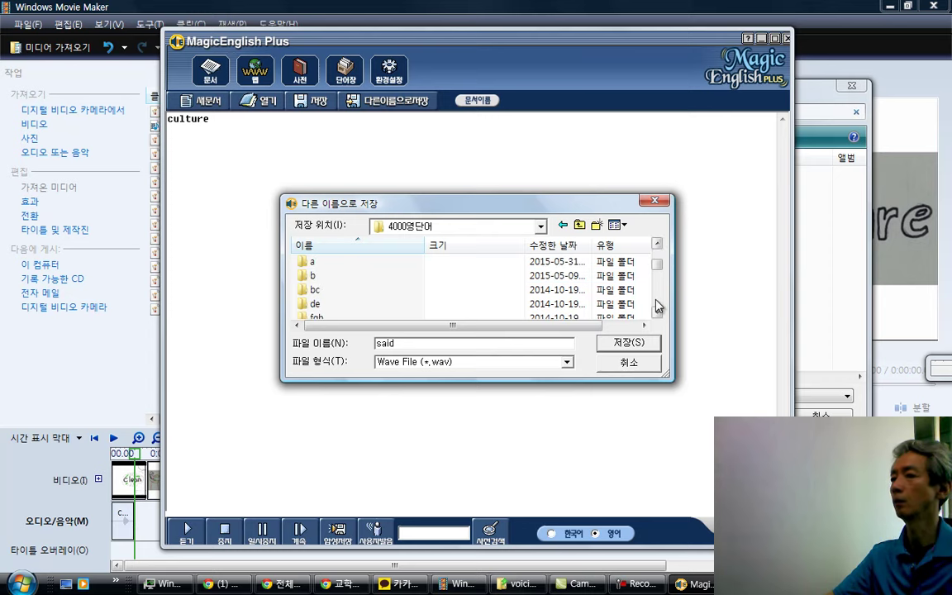
pyautogui.doubleClick(326, 276)
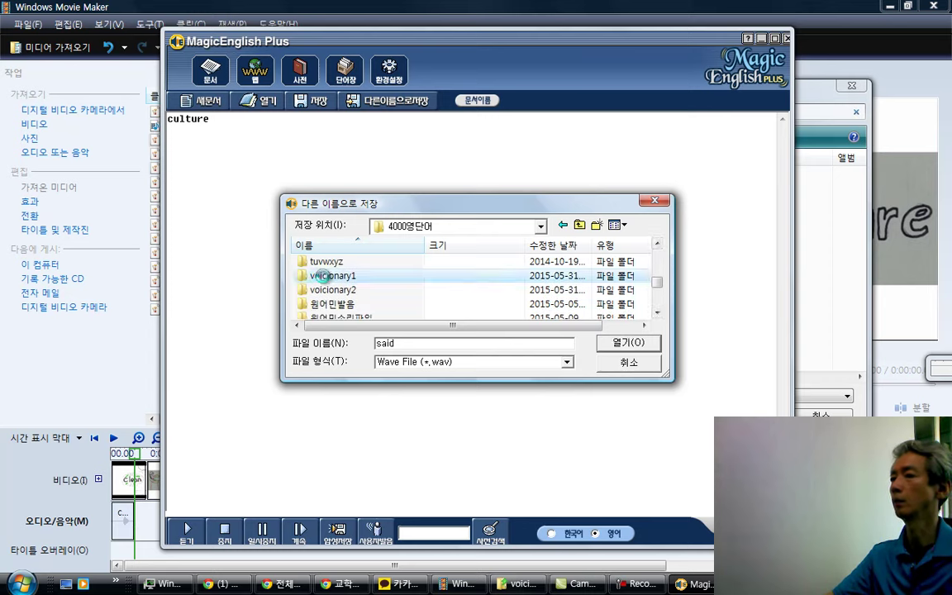
# - Name the recording culture and save it, replacing any file of the same name
pyautogui.press('BackSpace')
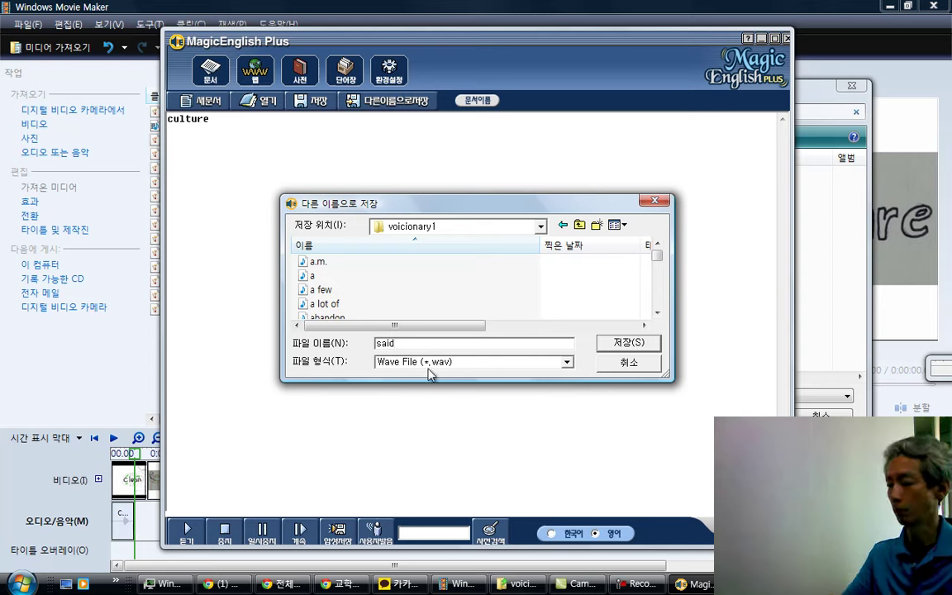
pyautogui.press('BackSpace')
pyautogui.press('BackSpace')
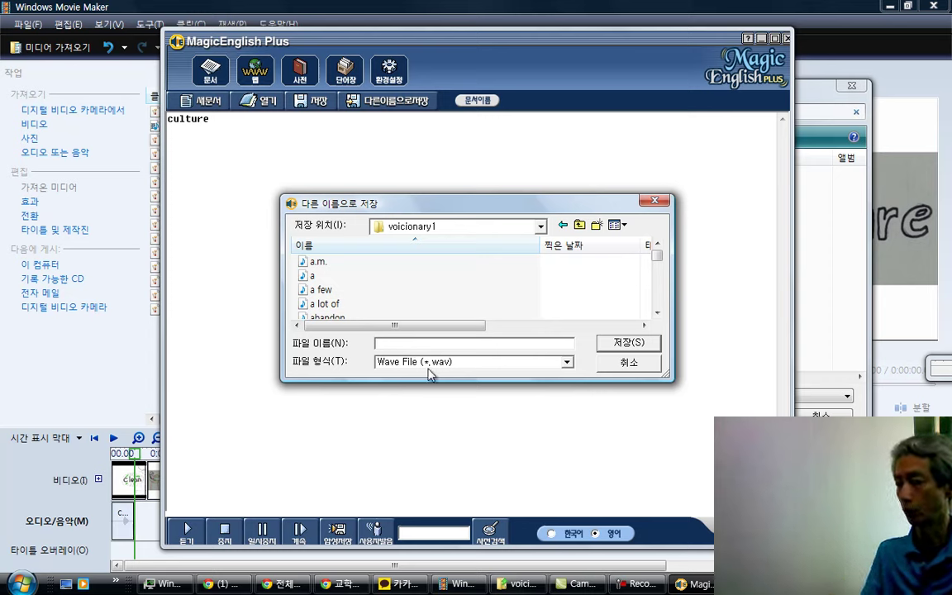
pyautogui.press('Return')
pyautogui.press('Return')
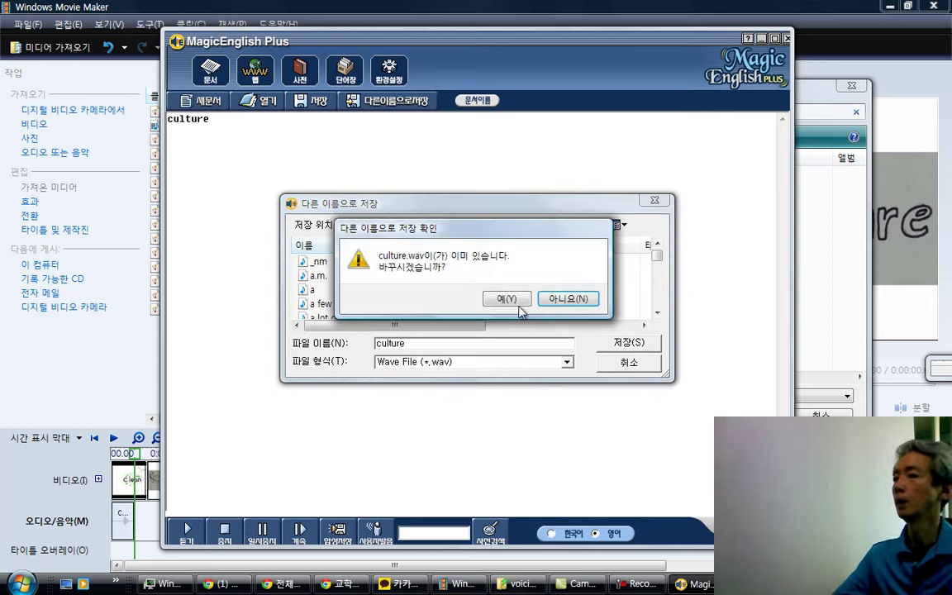
pyautogui.click(569, 299)
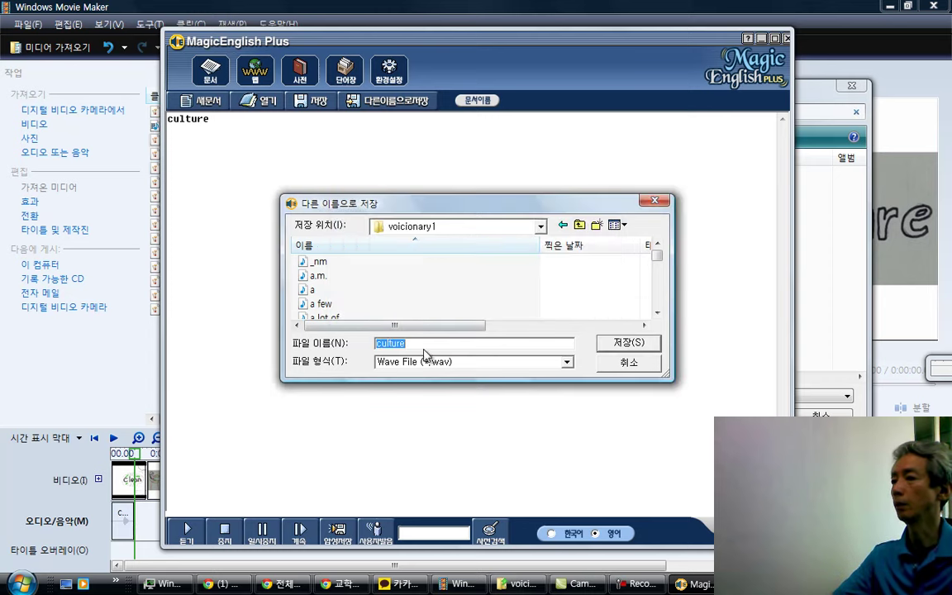
pyautogui.click(623, 346)
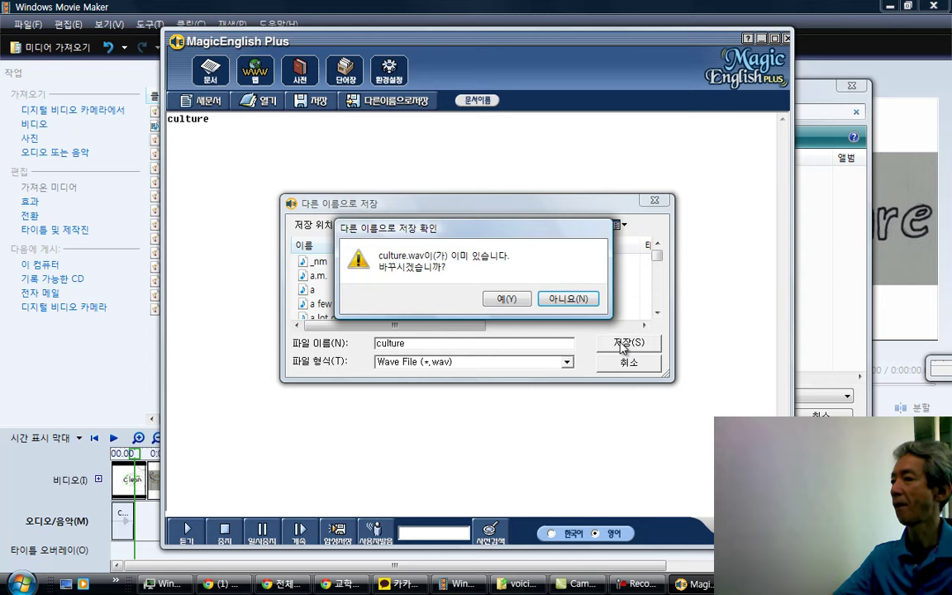
pyautogui.click(494, 300)
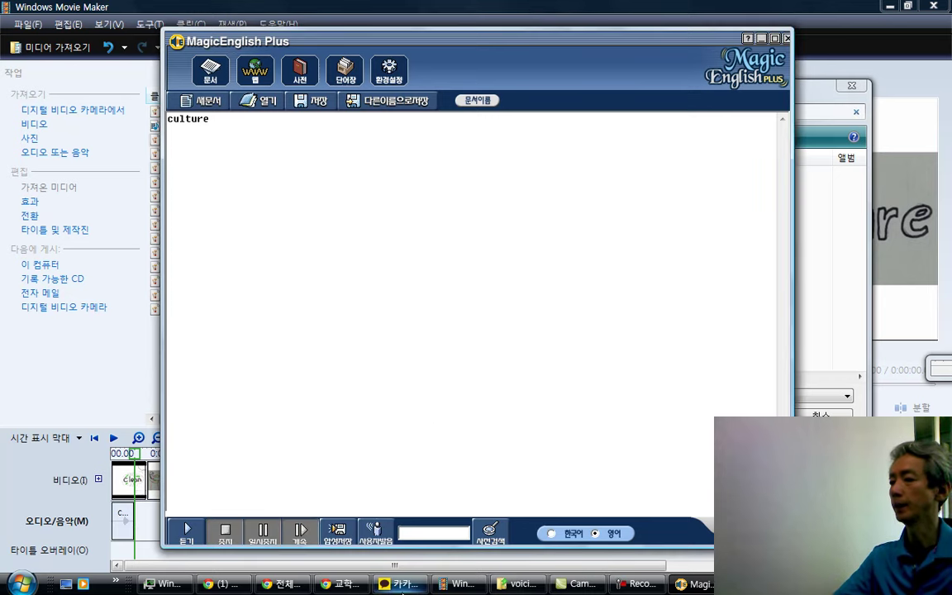
# - Switch to the voicionary1 folder window in Windows Explorer and search it for "culture"
pyautogui.click(517, 582)
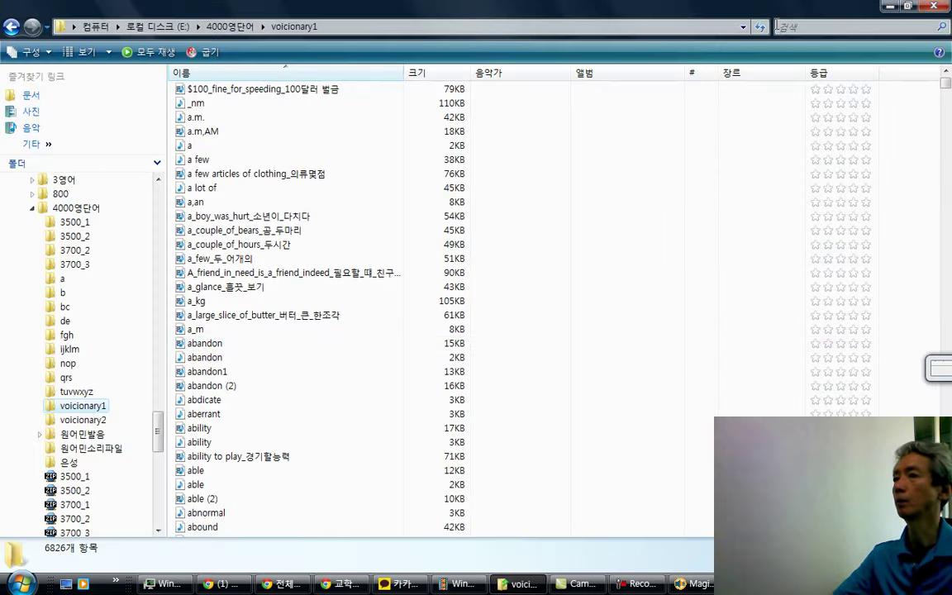
pyautogui.click(835, 27)
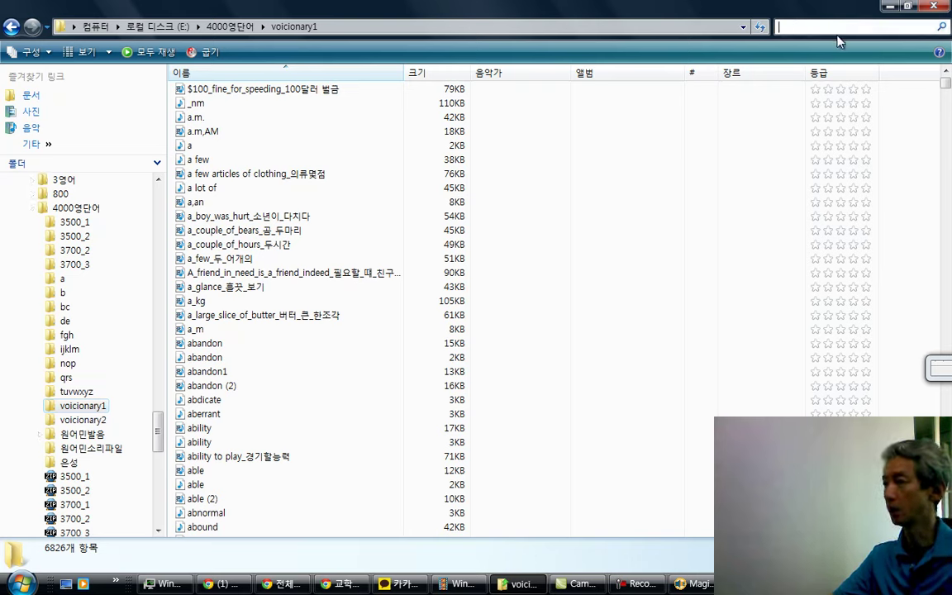
pyautogui.write('culture')
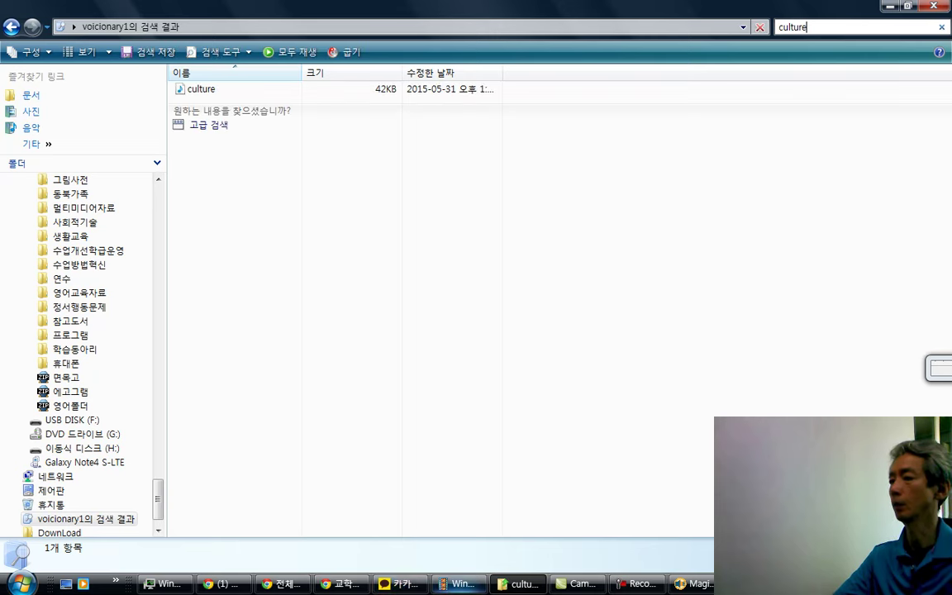
# - Return to Windows Movie Maker, go back from the search to the full voicionary1 folder and import the culture audio file
pyautogui.click(463, 583)
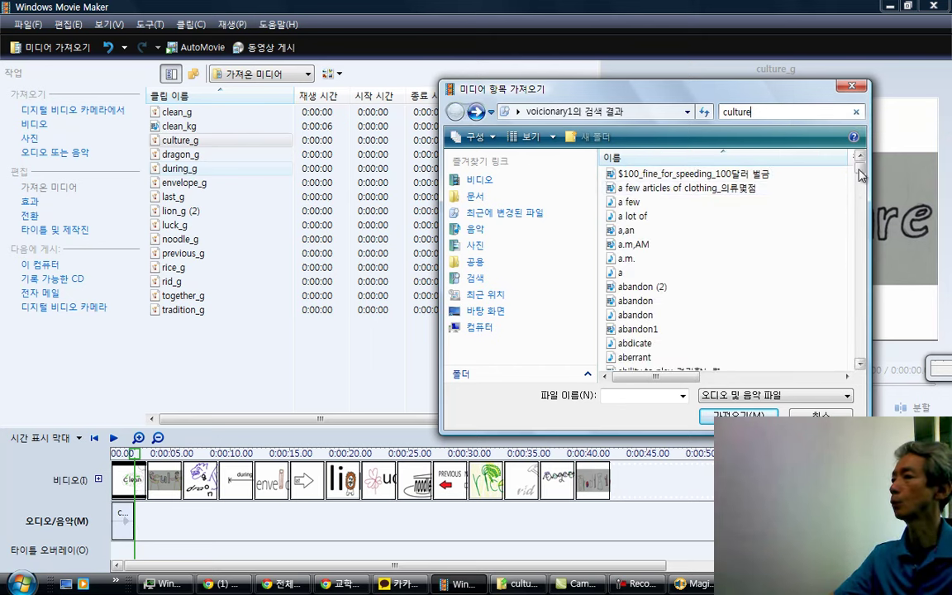
pyautogui.hotkey('alt', 'Left')
pyautogui.scroll(-20, 859, 198)
pyautogui.scroll(-3, 859, 203)
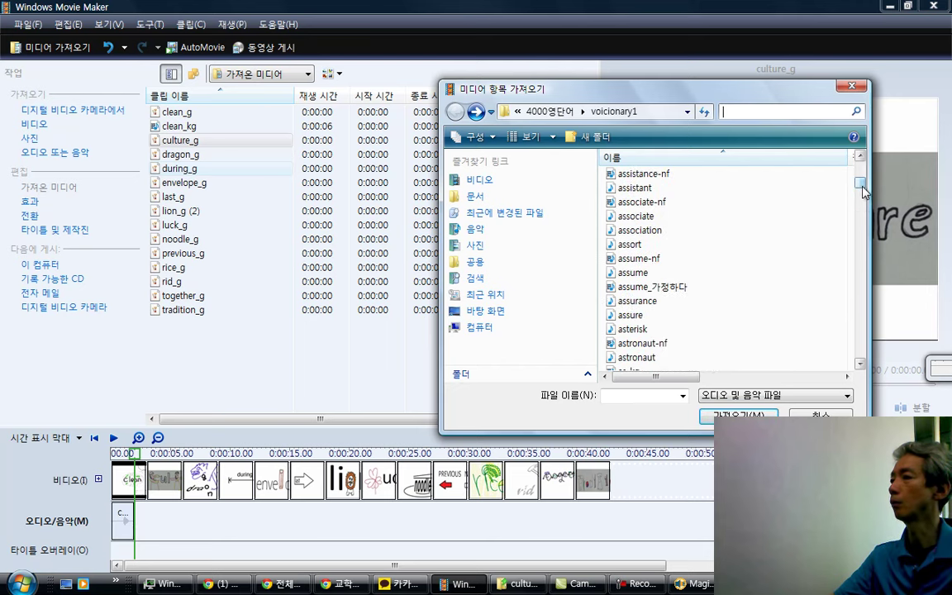
pyautogui.moveTo(861, 186); pyautogui.dragTo(857, 216)
pyautogui.scroll(-12, 859, 248)
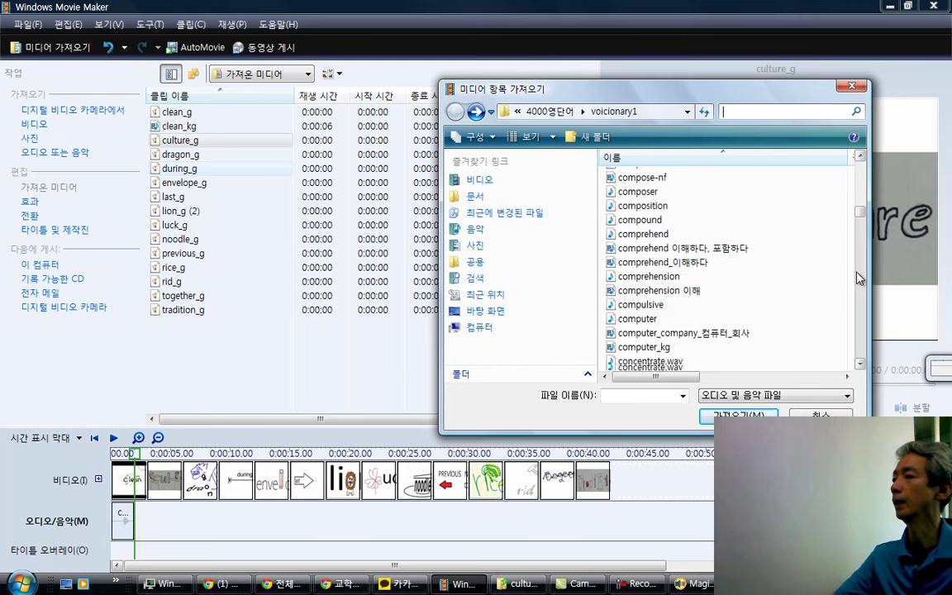
pyautogui.scroll(-18, 859, 278)
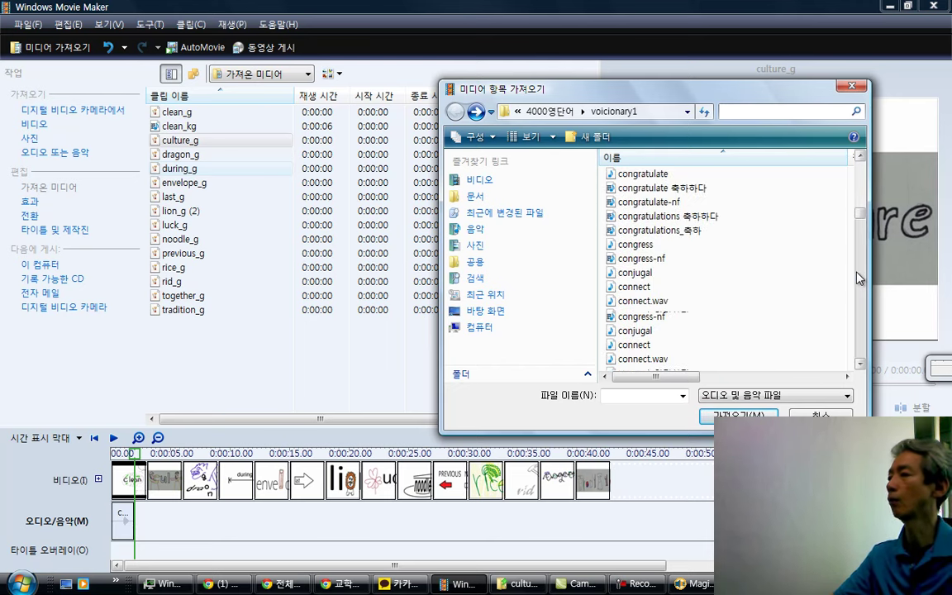
pyautogui.scroll(-15, 859, 278)
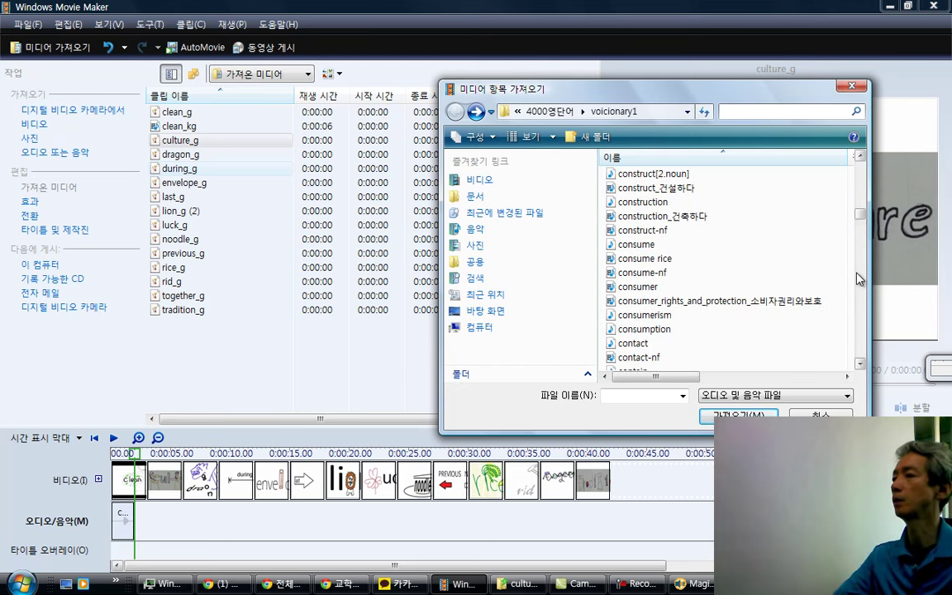
pyautogui.moveTo(861, 216); pyautogui.dragTo(861, 225)
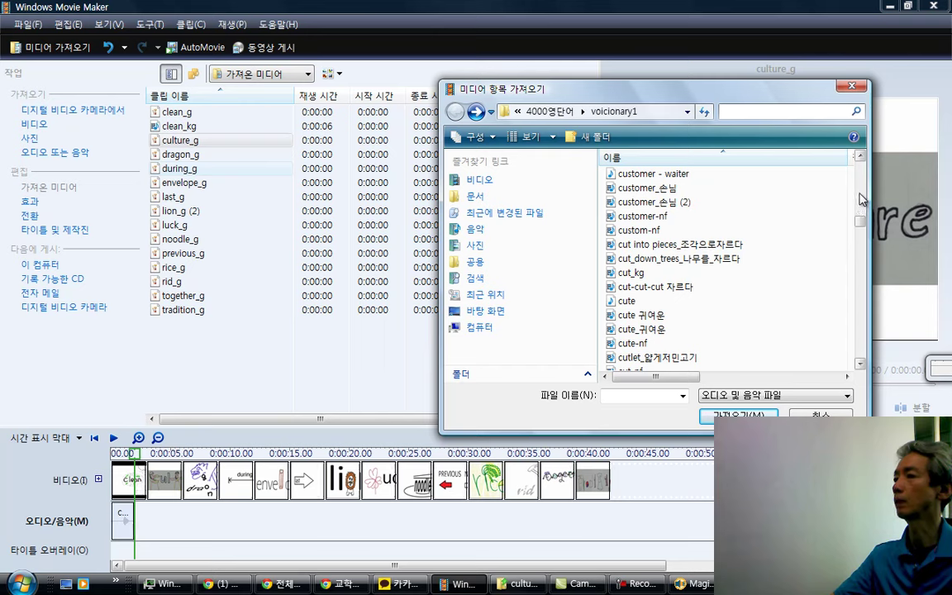
pyautogui.scroll(5, 859, 198)
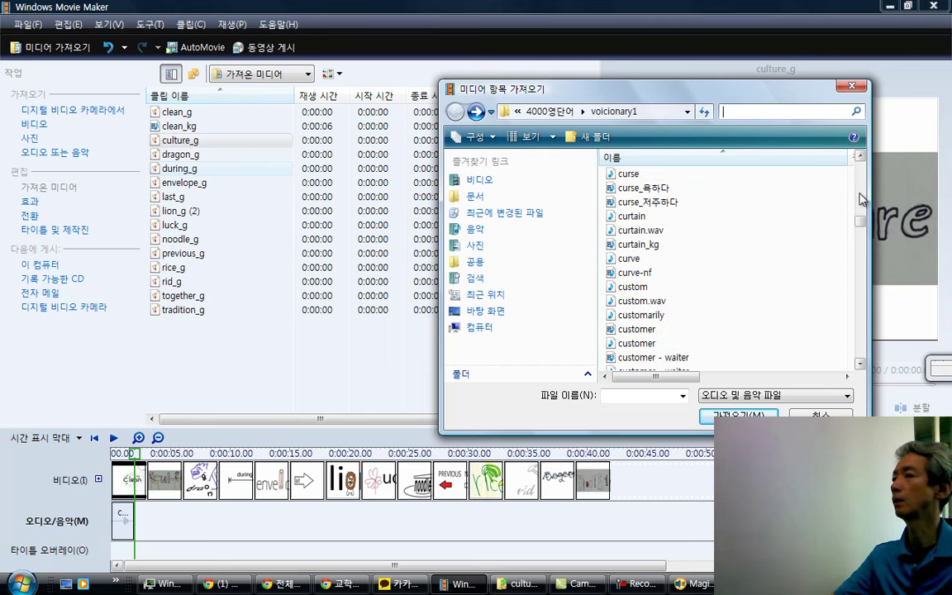
pyautogui.scroll(5, 859, 199)
pyautogui.scroll(5, 859, 198)
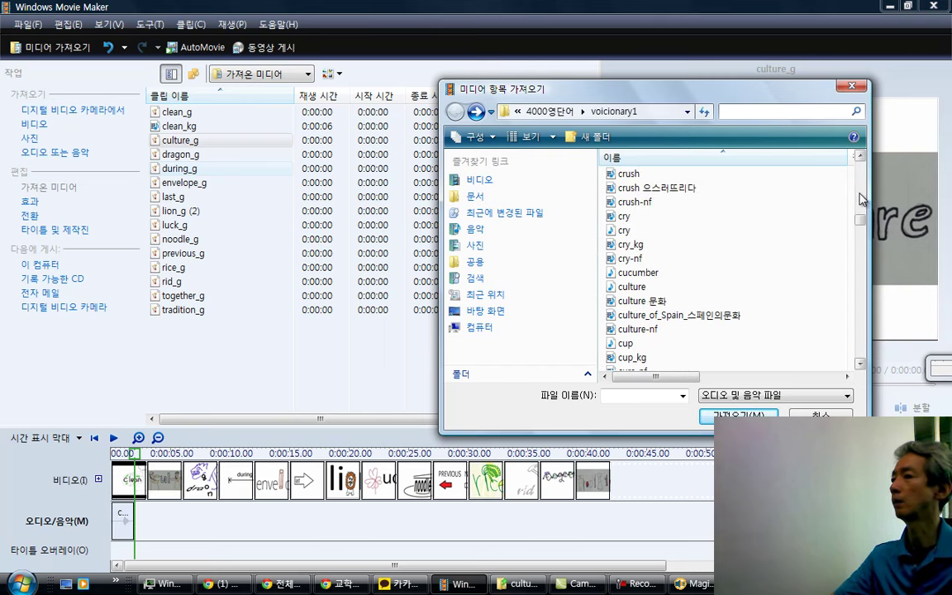
pyautogui.click(632, 288)
pyautogui.doubleClick(633, 288)
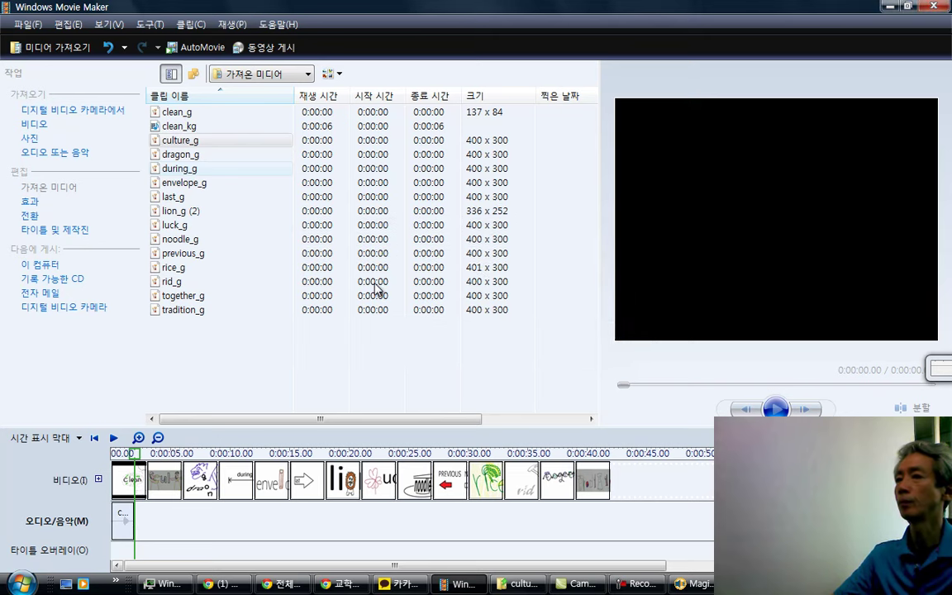
# - Place the culture audio at 0:00:03.00 on the audio track, under the start of the culture picture, and preview the timeline
pyautogui.moveTo(182, 142)
pyautogui.mouseDown()
pyautogui.moveTo(167, 137)
pyautogui.moveTo(151, 524)
pyautogui.mouseUp()
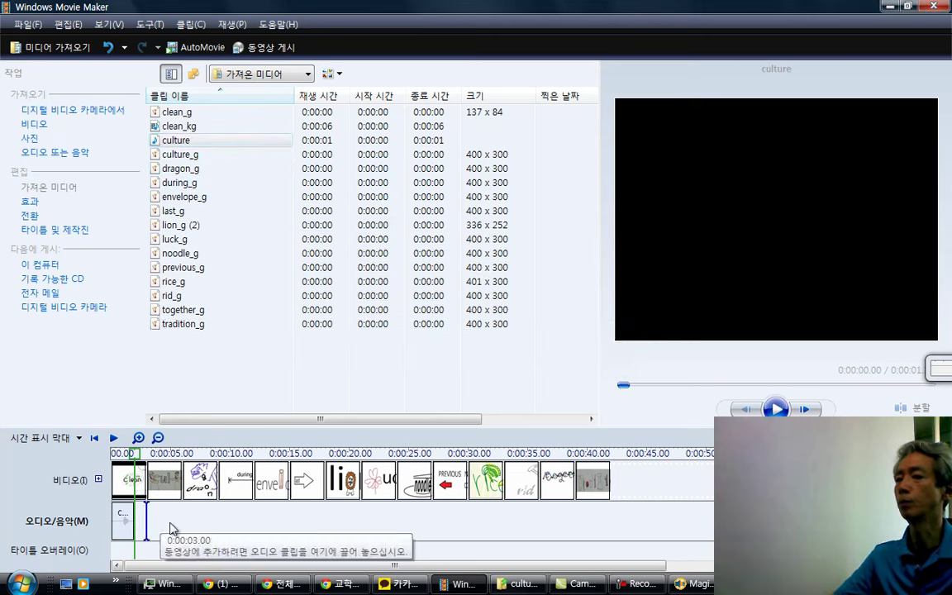
pyautogui.click(776, 408)
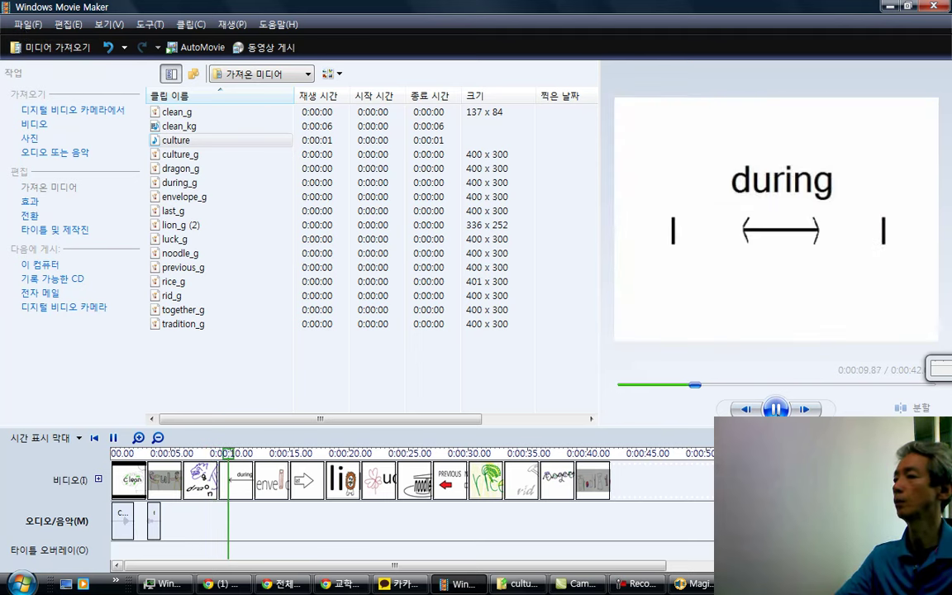
pyautogui.click(776, 408)
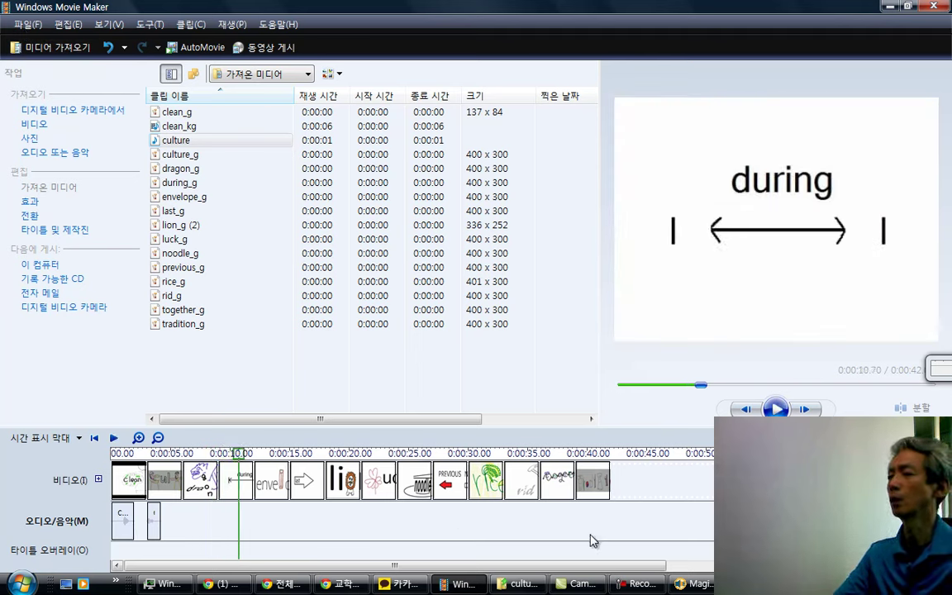